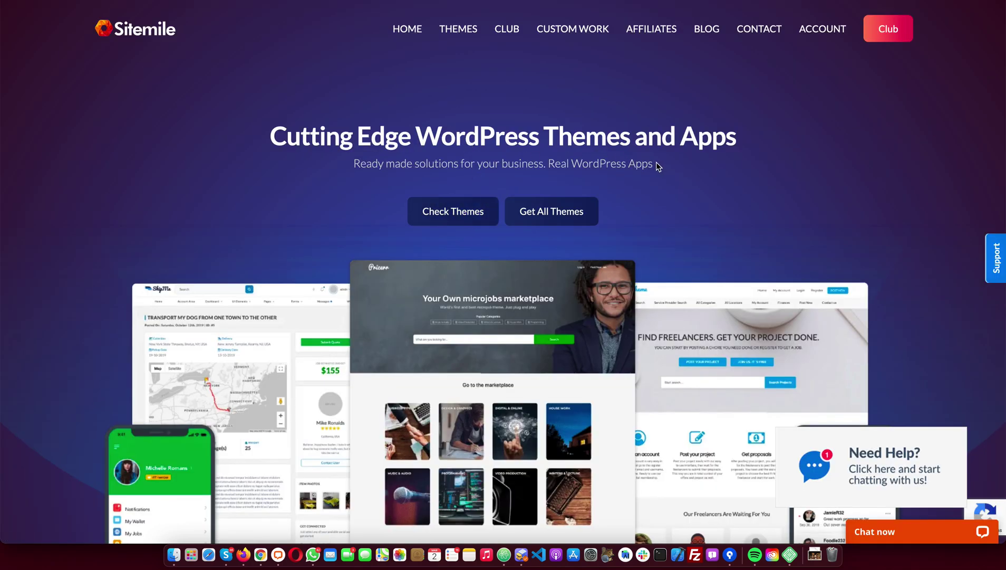
# Browse the SiteMile themes archive and open the freelancer bidding Project Theme product page
pyautogui.click(459, 208)
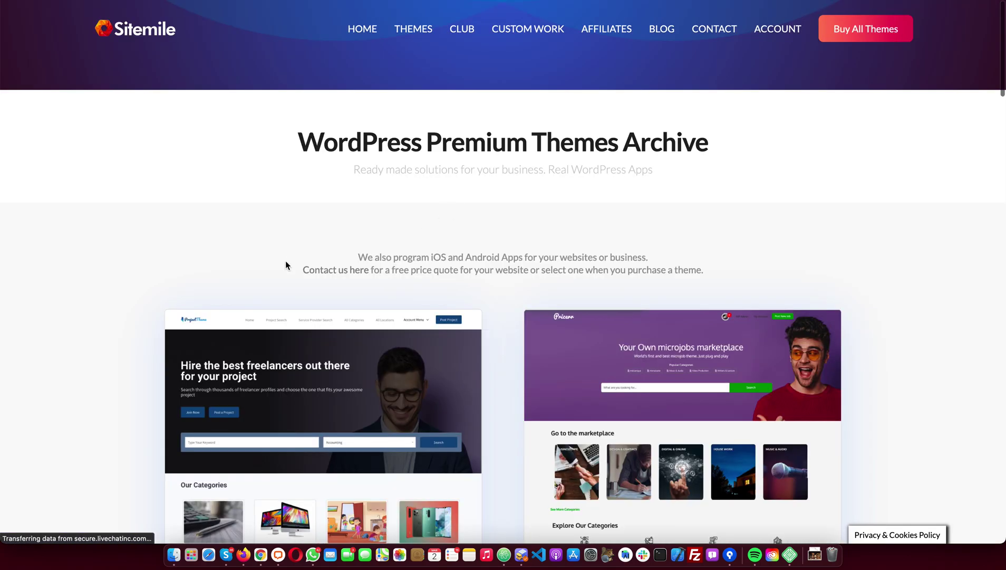
pyautogui.scroll(-8, 287, 261)
pyautogui.scroll(3, 291, 260)
pyautogui.click(404, 138)
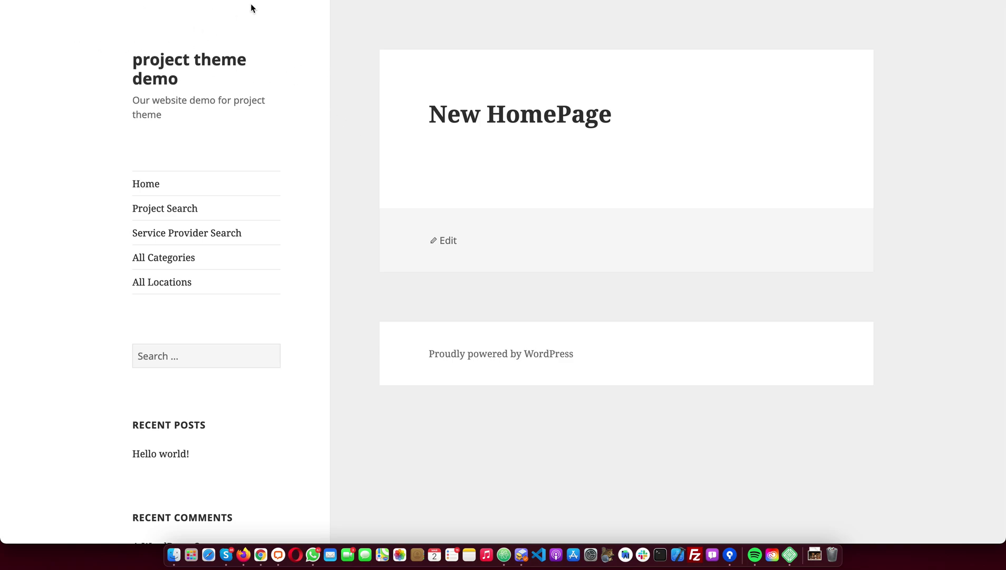
# Load testsite.local, then go to its wp-admin Dashboard
pyautogui.press('super+l')
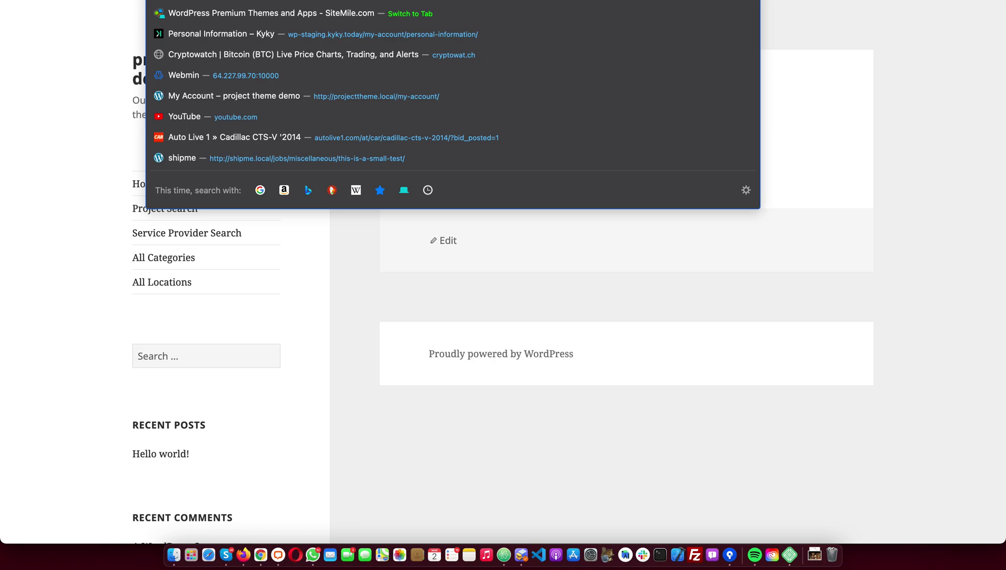
pyautogui.write('testsite.local/')
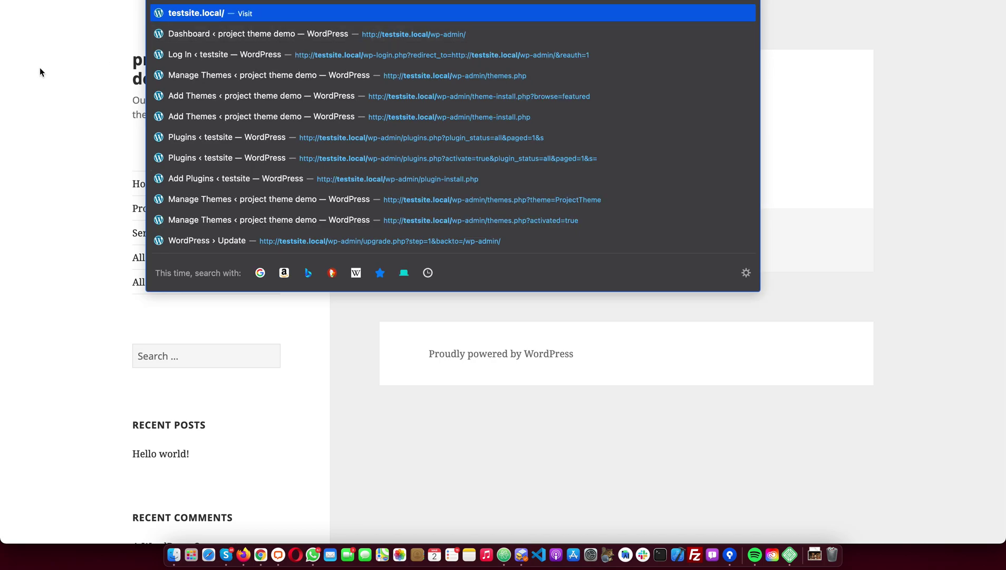
pyautogui.press('Return')
pyautogui.press('super+l')
pyautogui.write('wp-admin/')
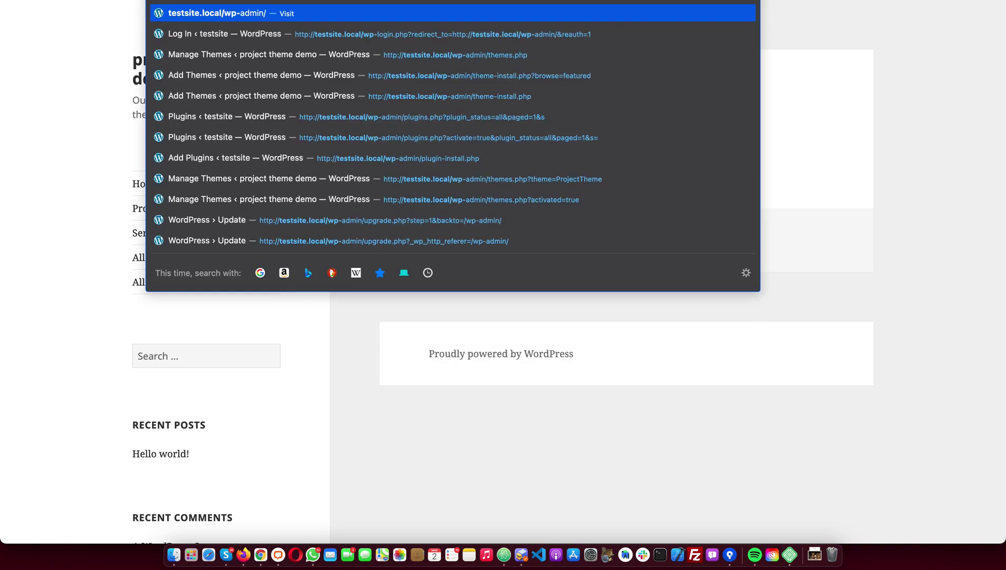
pyautogui.press('Return')
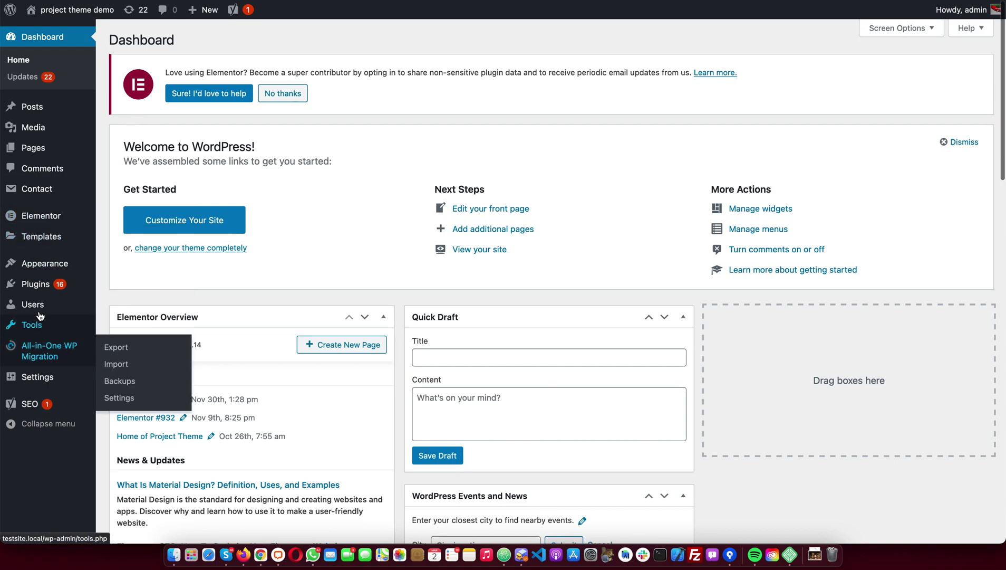
# View the installed plugins list and point out All-in-One WP Migration
pyautogui.moveTo(37, 284)
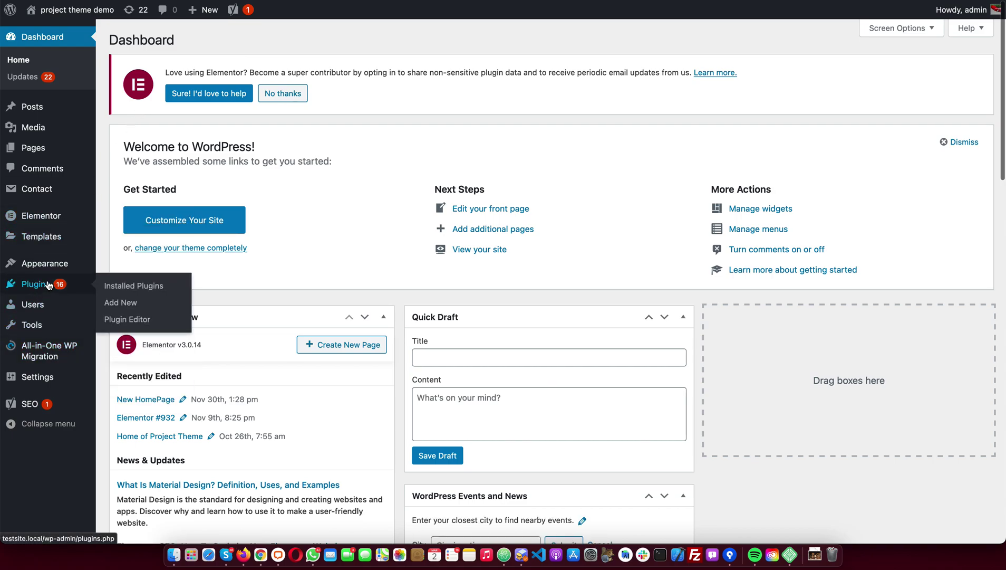
pyautogui.click(49, 285)
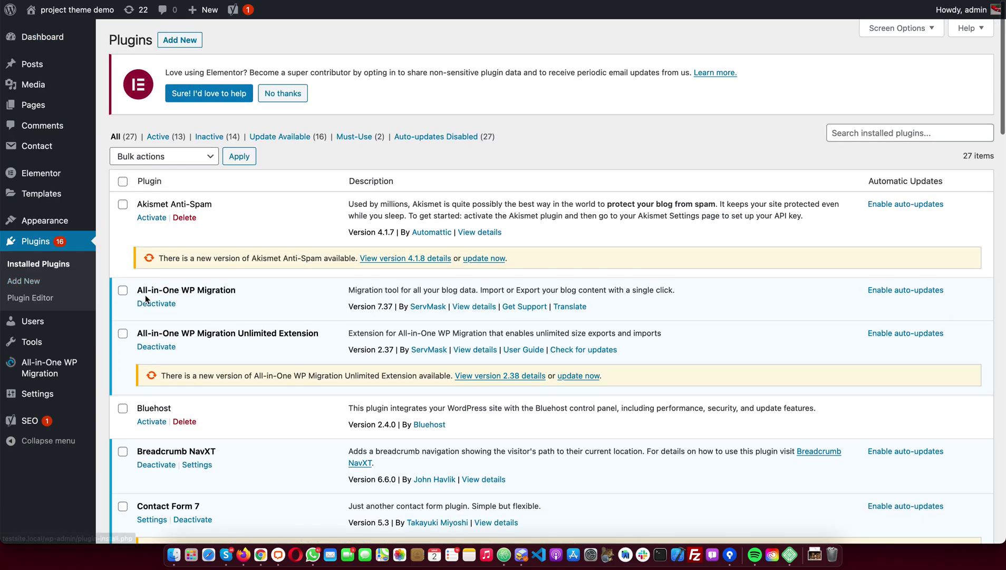
pyautogui.scroll(-2, 241, 293)
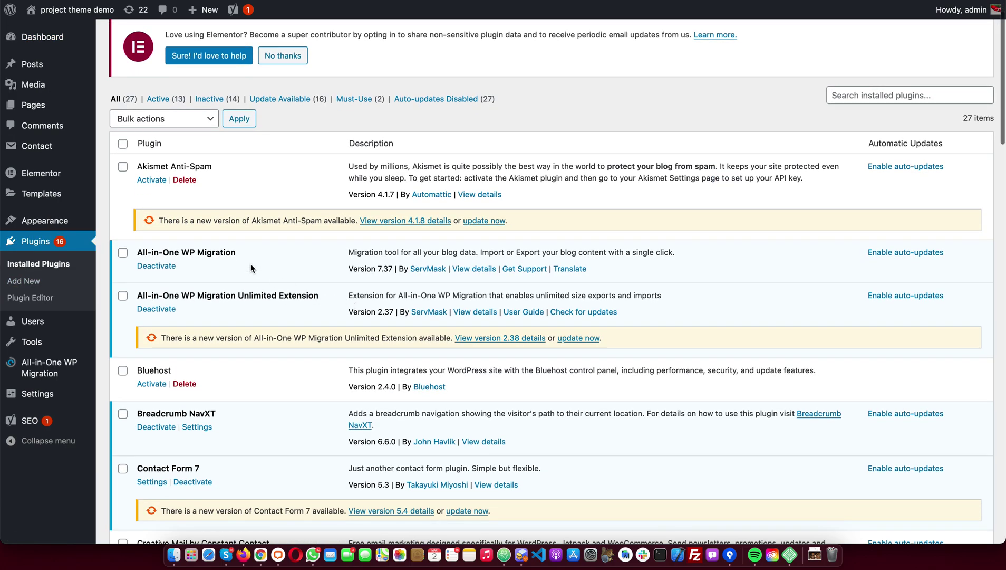
pyautogui.moveTo(235, 253); pyautogui.dragTo(133, 254)
pyautogui.click(254, 190)
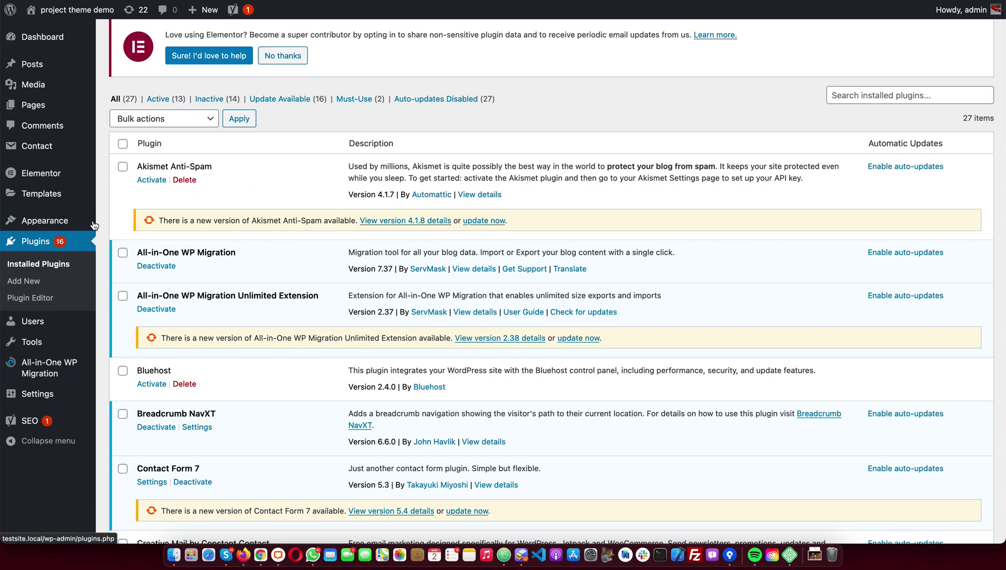
# On the All-in-One WP Migration Import page, choose Import From > File and browse the home folder
pyautogui.moveTo(70, 373)
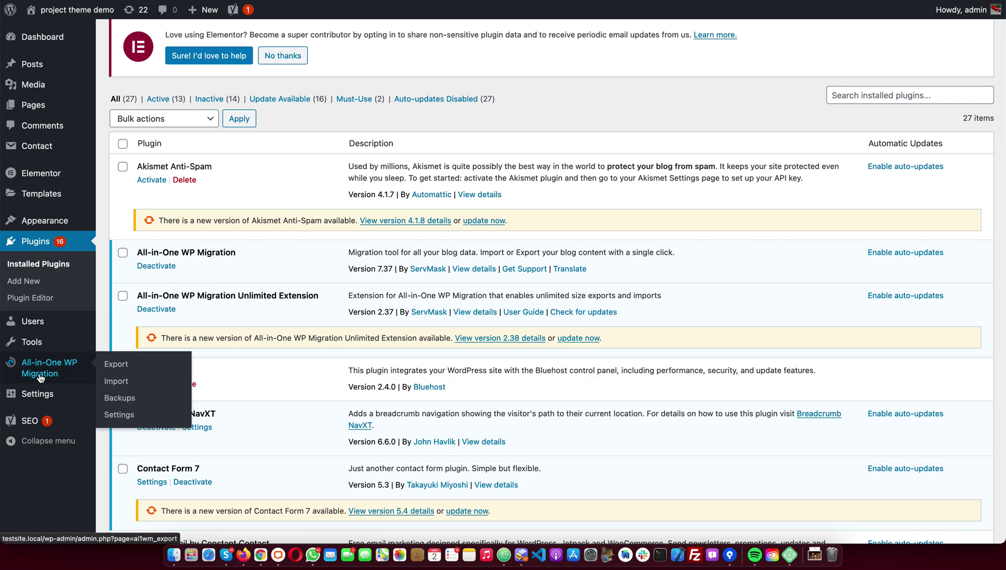
pyautogui.click(117, 381)
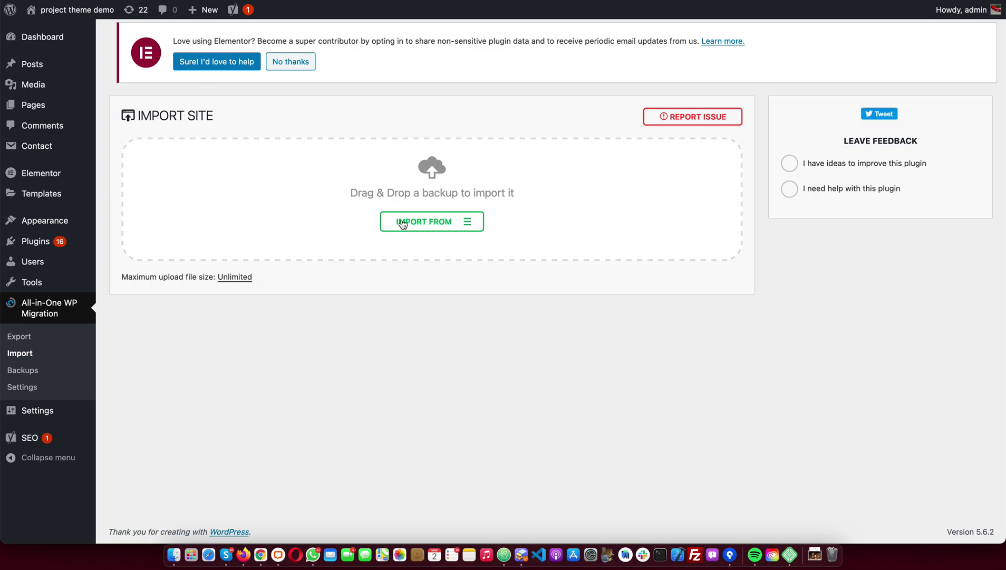
pyautogui.click(403, 222)
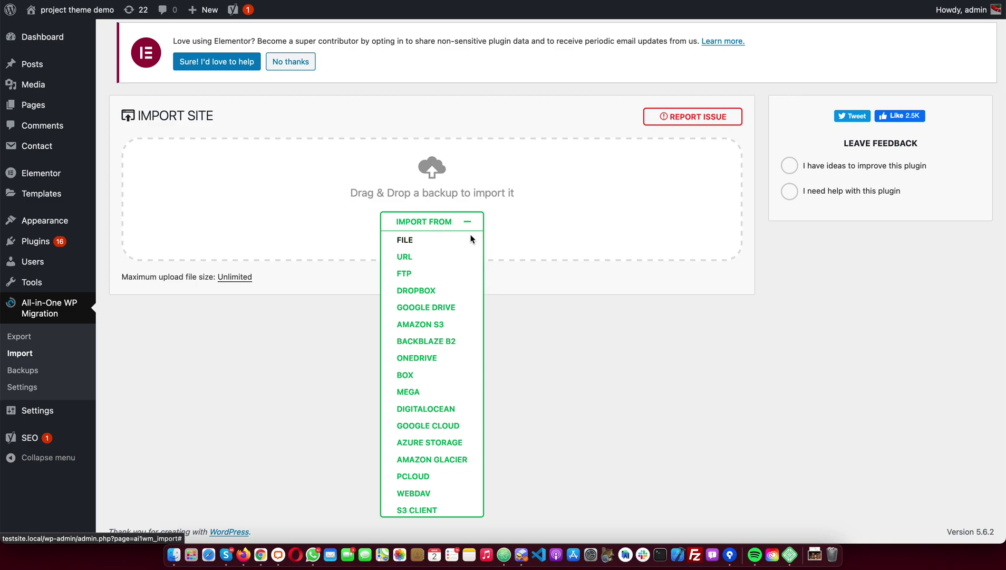
pyautogui.click(429, 240)
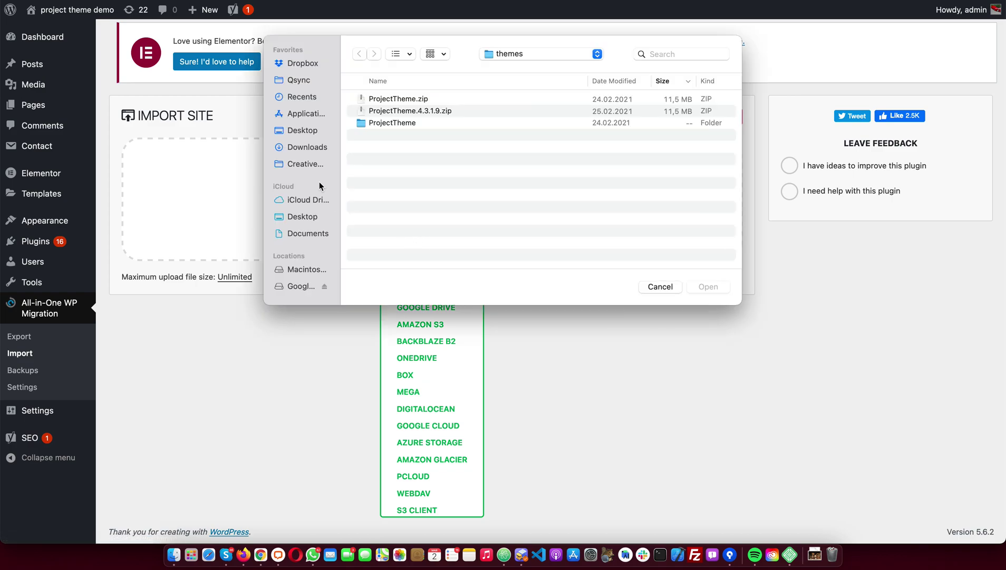
pyautogui.press('super+shift+h')
# Upload project-theme-4-3-1.wpress from the Downloads folder
pyautogui.click(311, 147)
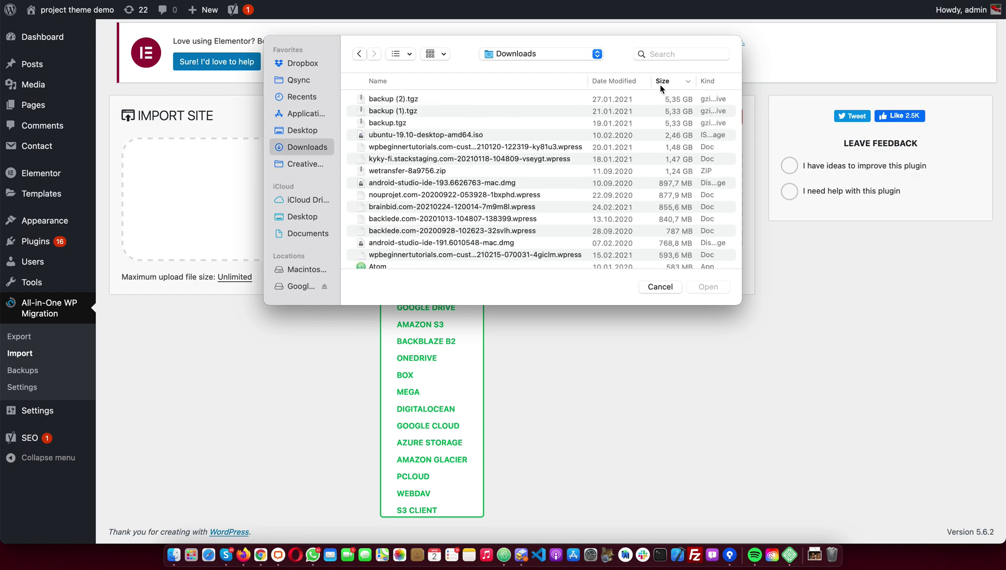
pyautogui.scroll(-10, 436, 167)
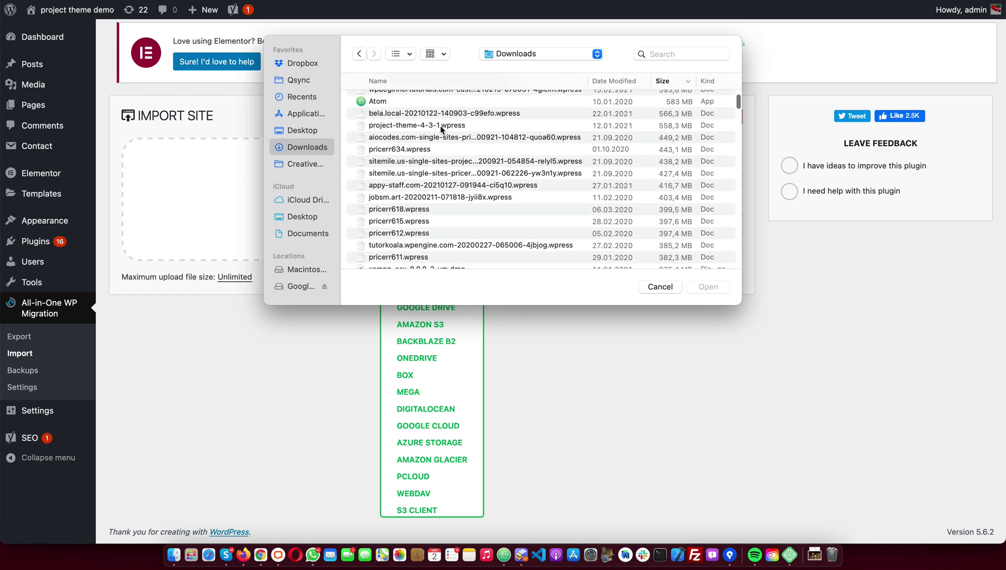
pyautogui.doubleClick(440, 125)
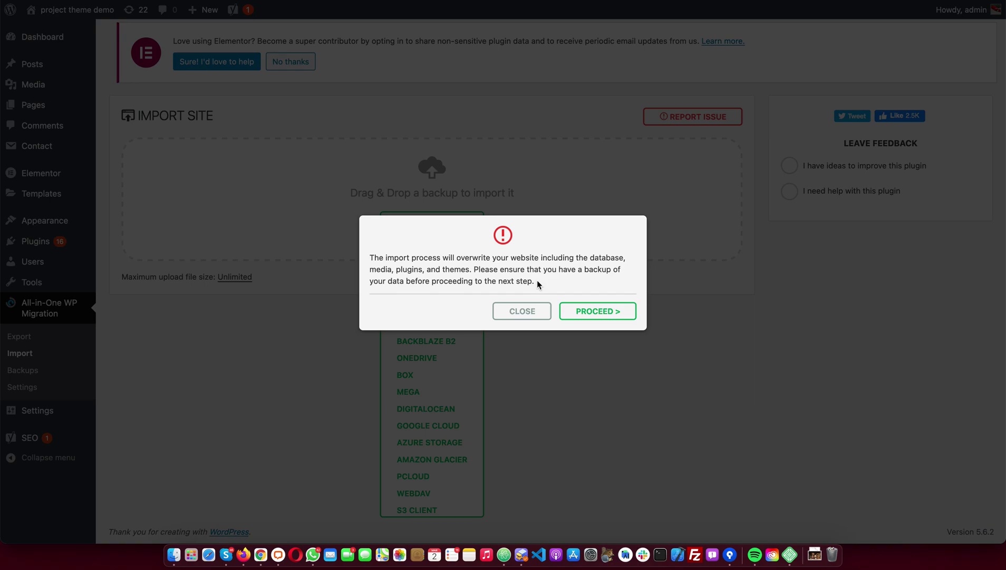
# Confirm the overwrite with PROCEED, let the restore complete, and close the completion message with Finish
pyautogui.moveTo(544, 283); pyautogui.dragTo(368, 261)
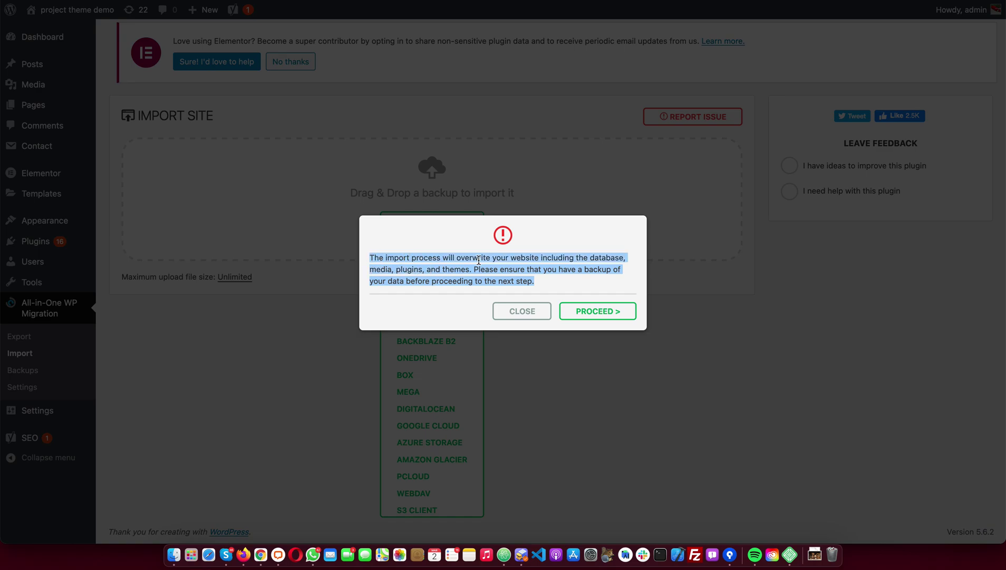
pyautogui.click(563, 290)
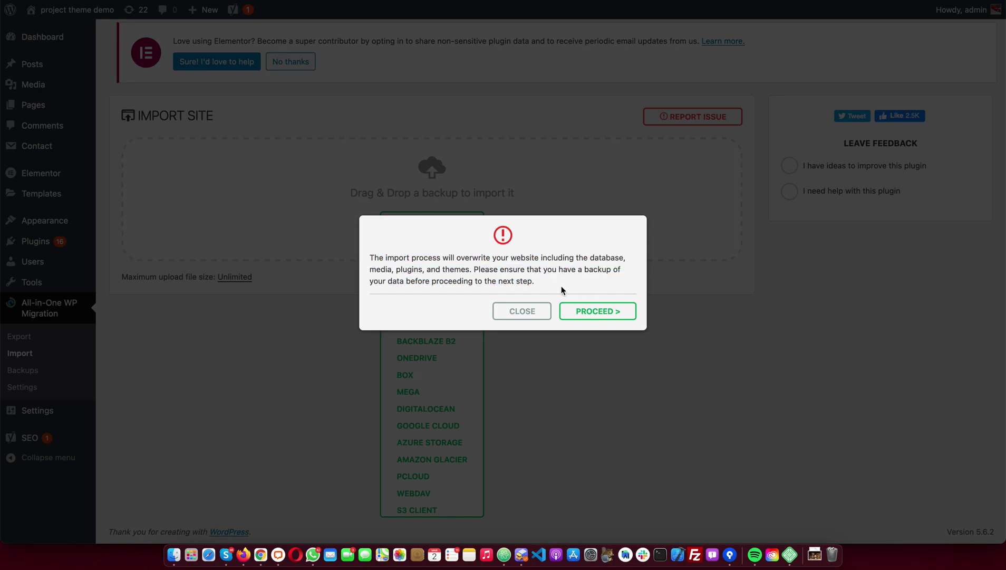
pyautogui.click(603, 315)
pyautogui.click(601, 315)
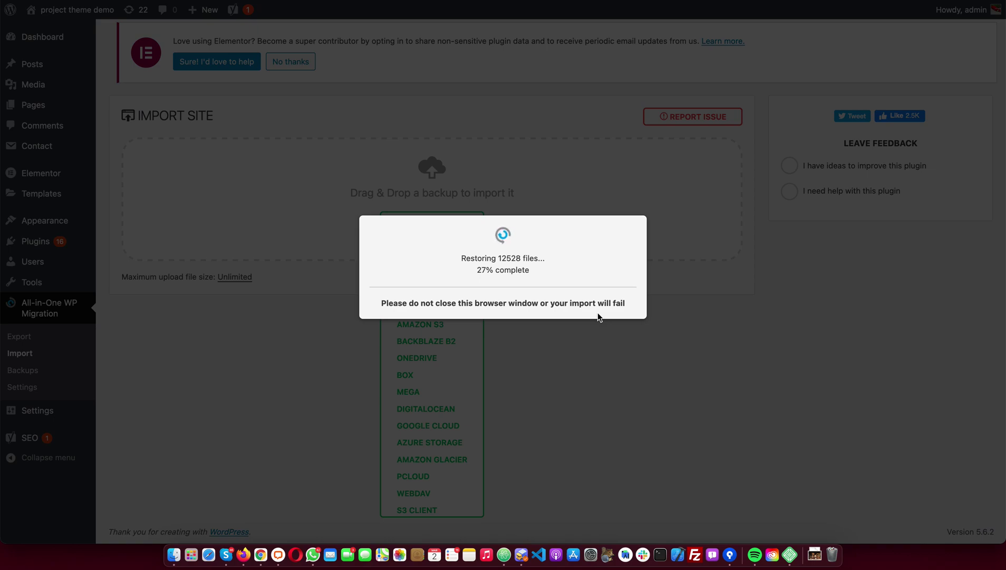
pyautogui.moveTo(533, 270); pyautogui.dragTo(448, 257)
pyautogui.click(608, 307)
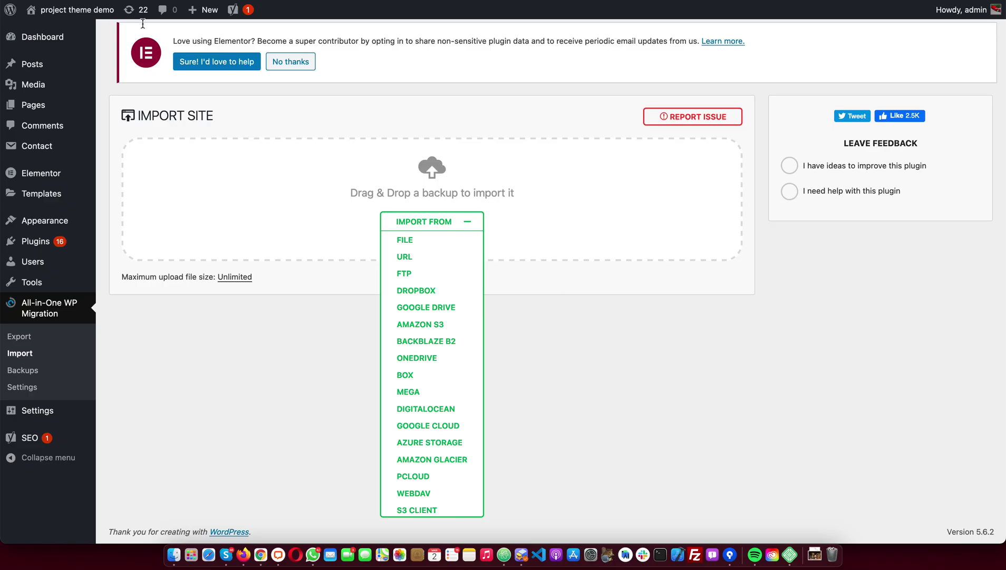
# View the front end at 90% zoom and highlight the footer's invalid license key warning
pyautogui.click(70, 10)
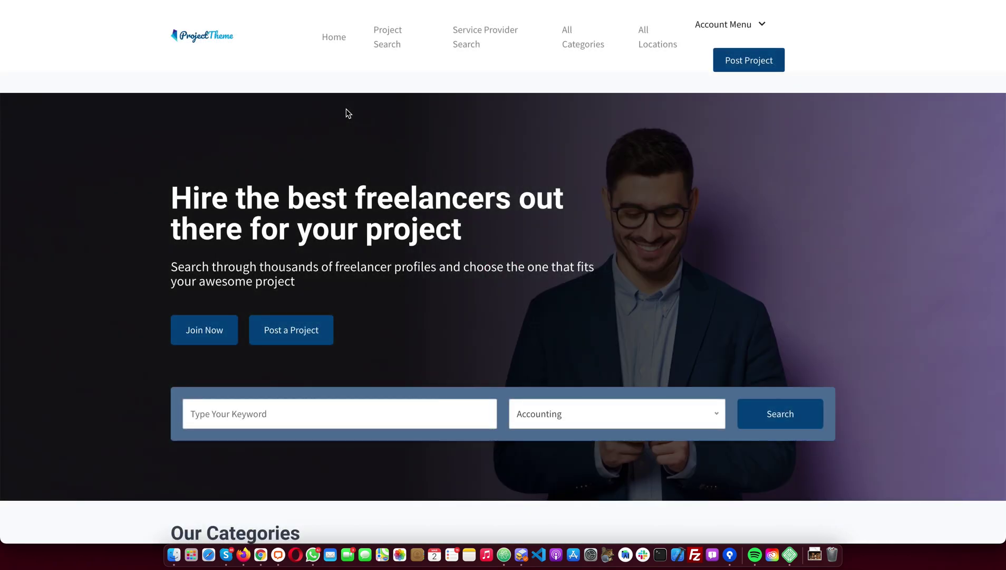
pyautogui.press('super+minus')
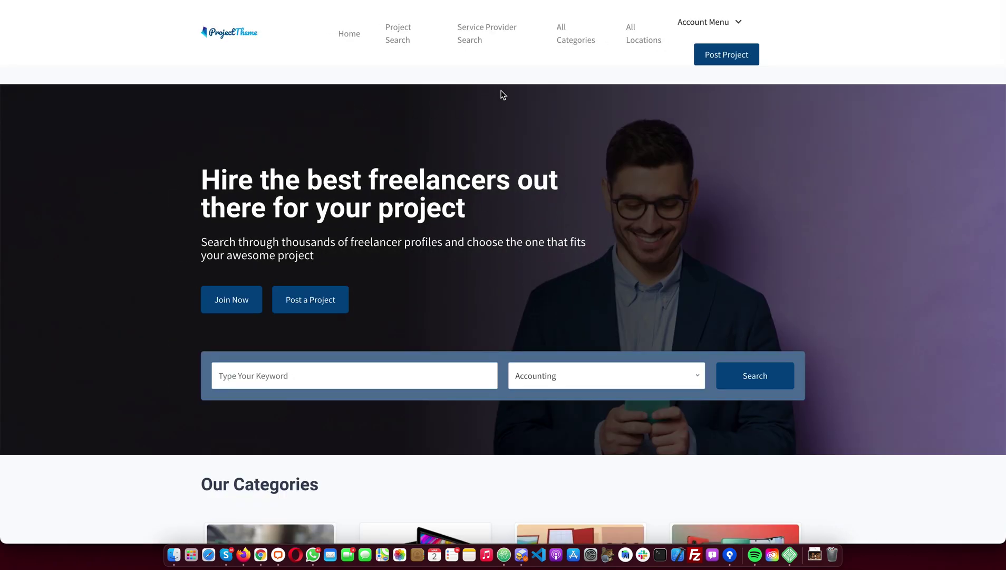
pyautogui.scroll(-20, 503, 94)
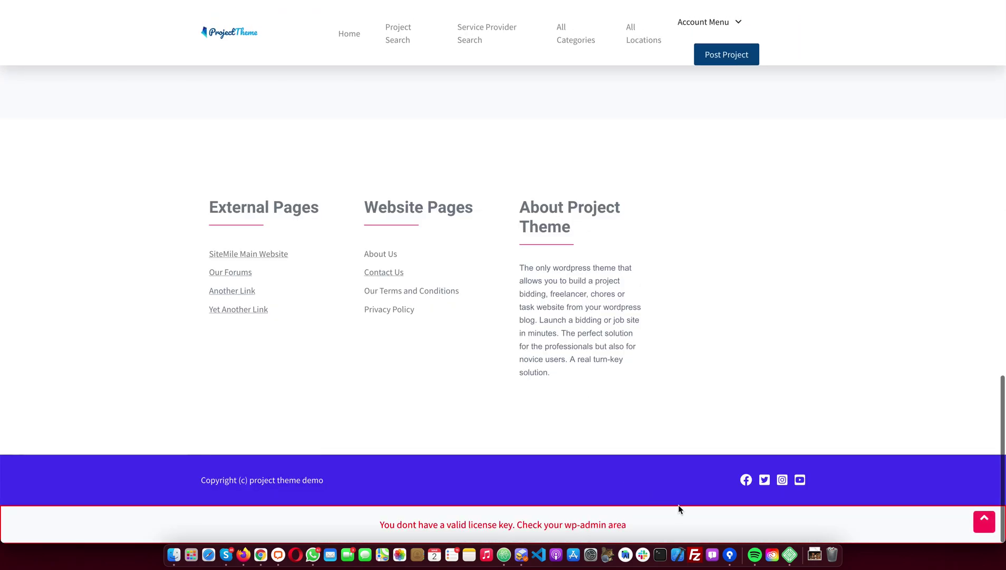
pyautogui.moveTo(646, 525); pyautogui.dragTo(373, 522)
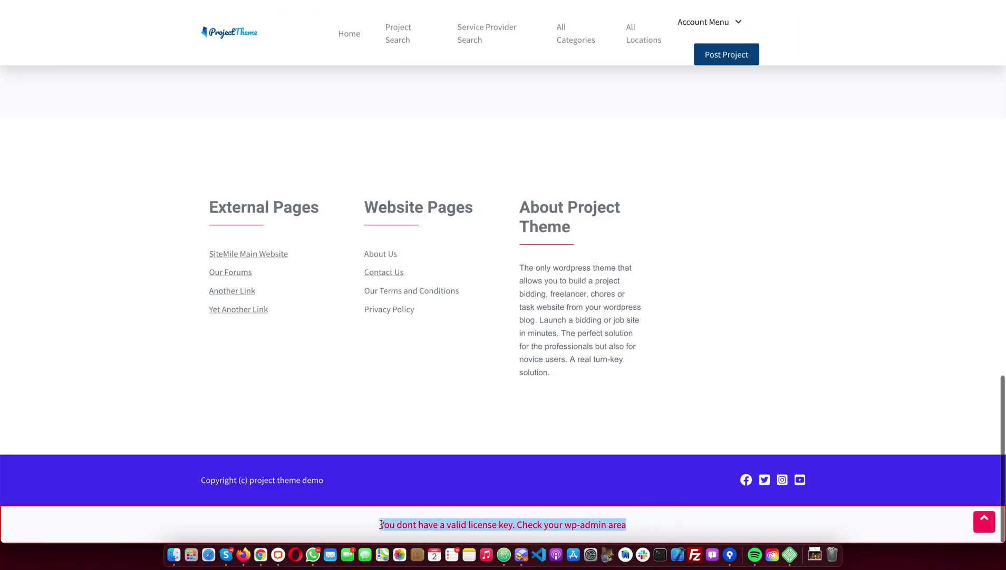
pyautogui.scroll(10, 686, 437)
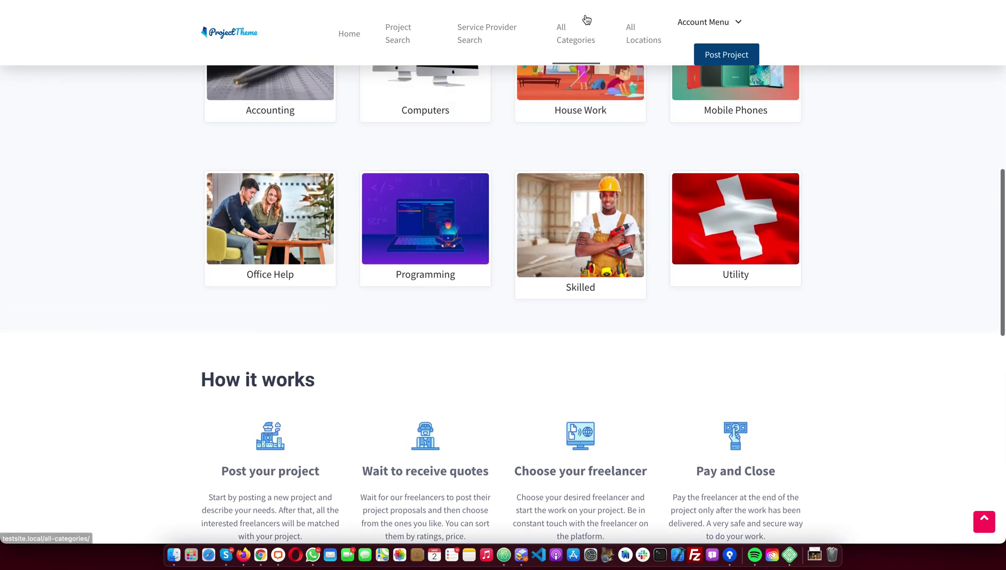
# Log in on the site's login page with the admin username and saved password
pyautogui.click(680, 80)
pyautogui.click(452, 197)
pyautogui.write('admin')
pyautogui.press('Tab')
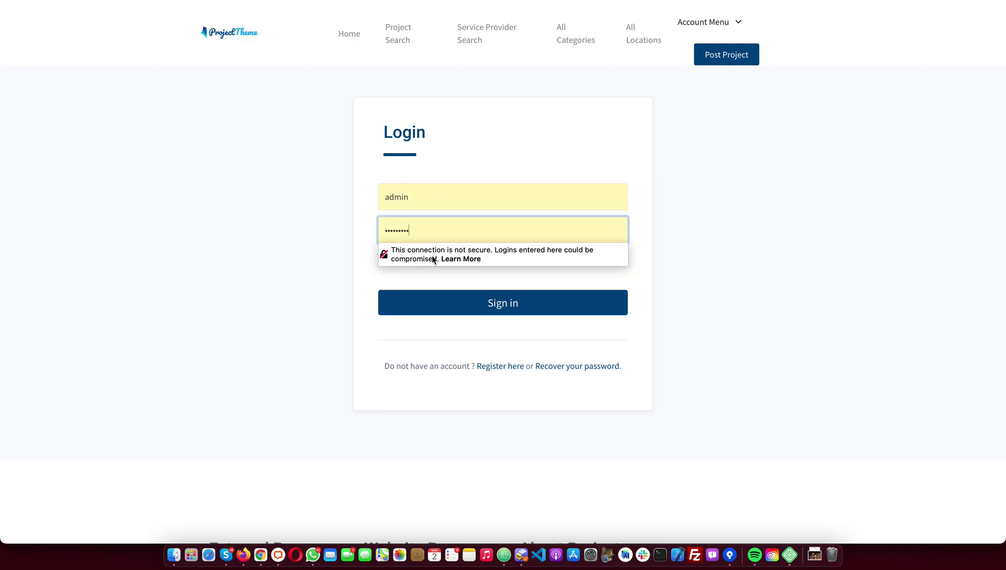
pyautogui.click(505, 316)
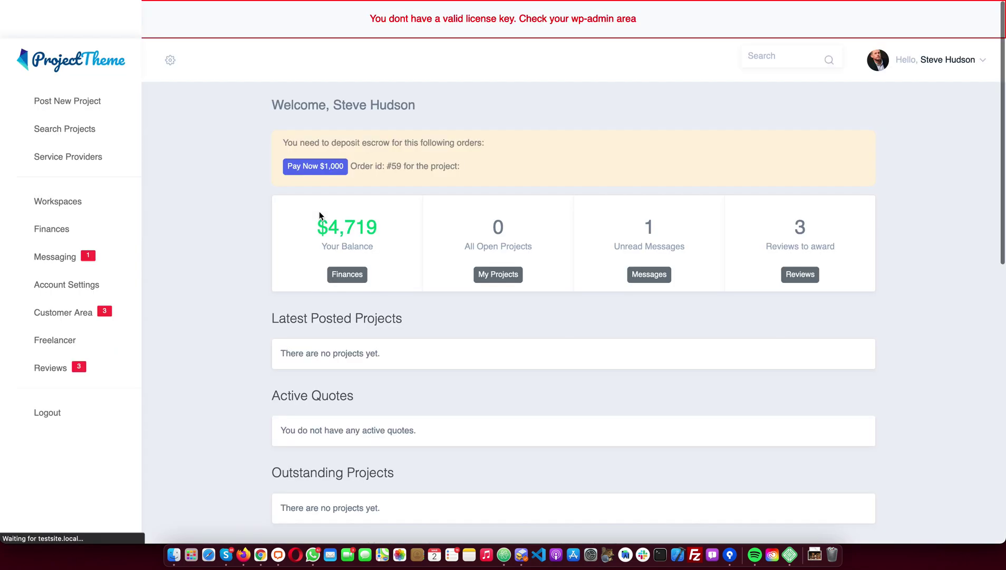
# Go to WP-Admin, update the WordPress database, and paste the copied license key into the address bar
pyautogui.click(944, 59)
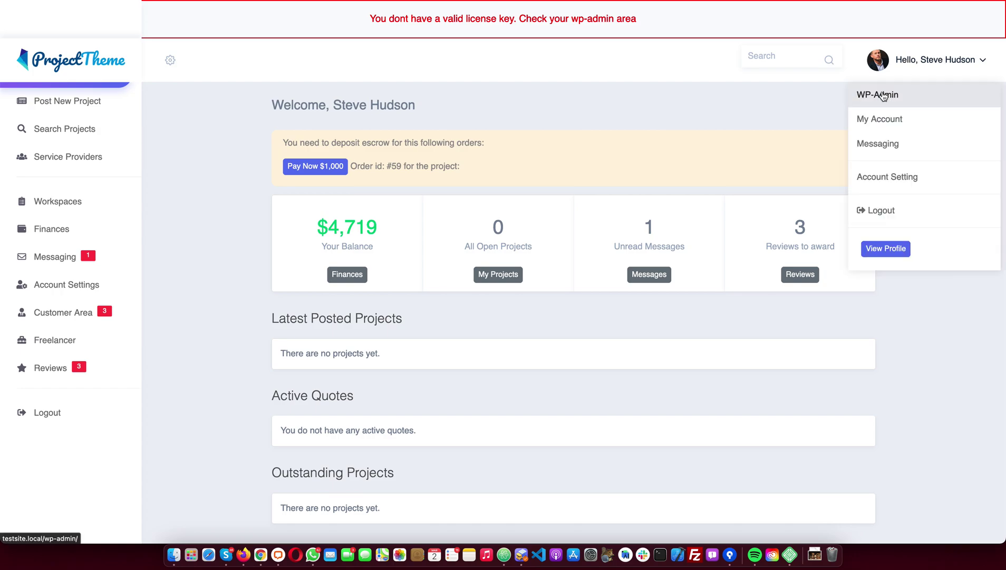
pyautogui.click(884, 96)
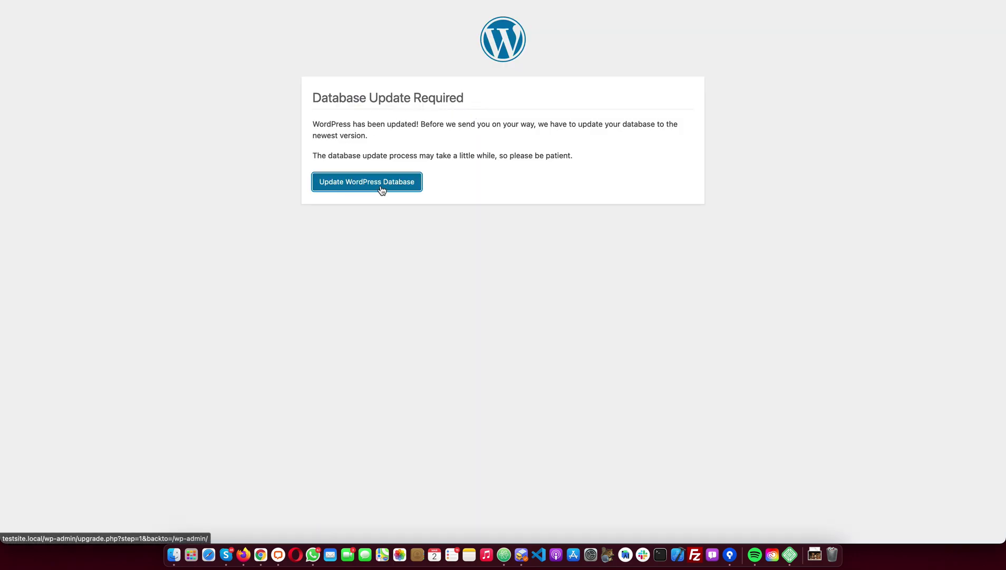
pyautogui.click(382, 190)
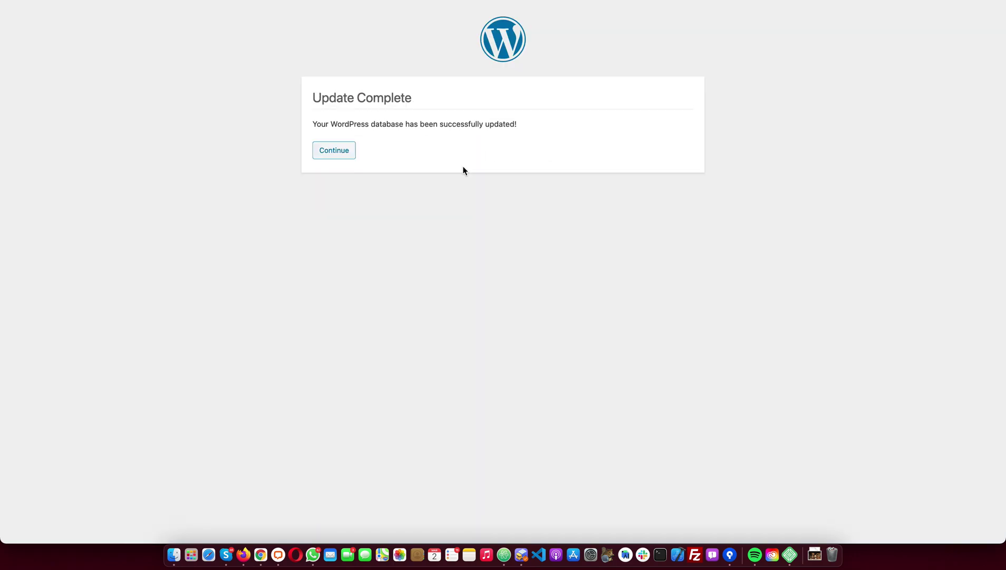
pyautogui.click(325, 160)
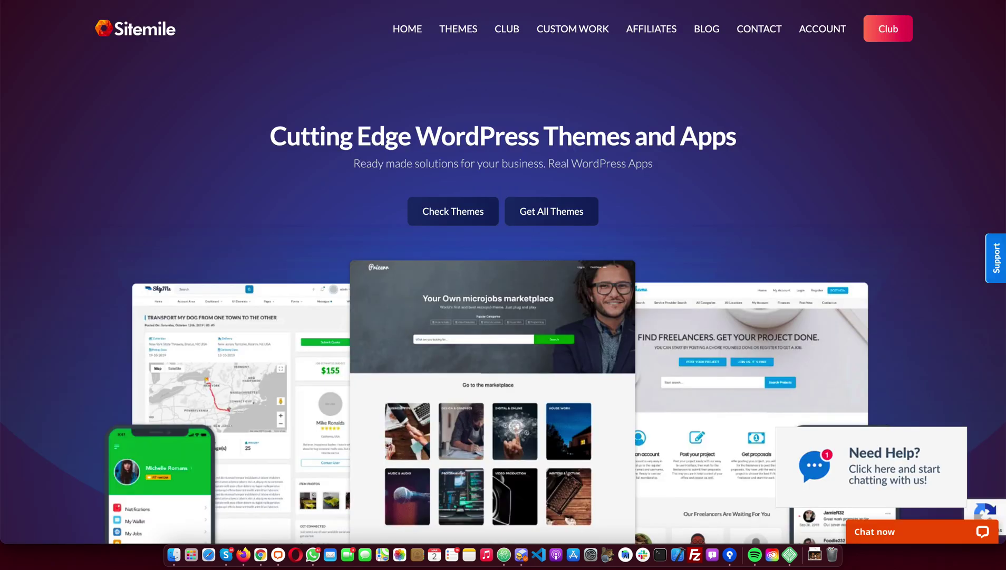
pyautogui.press('super+l')
pyautogui.press('super+v')
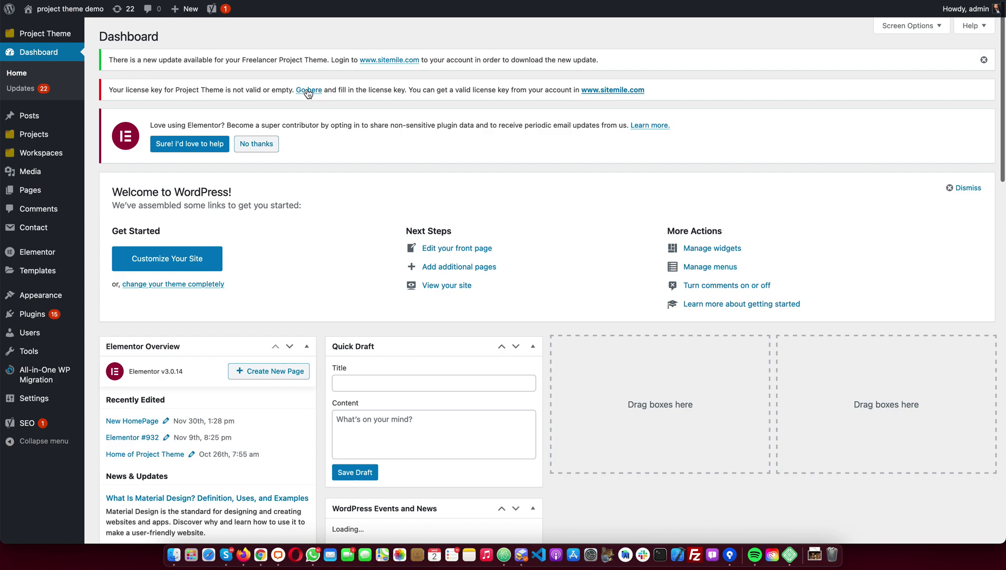
# Save the license key in ProjectTheme License Options, then check the front end's theme update notice
pyautogui.click(308, 91)
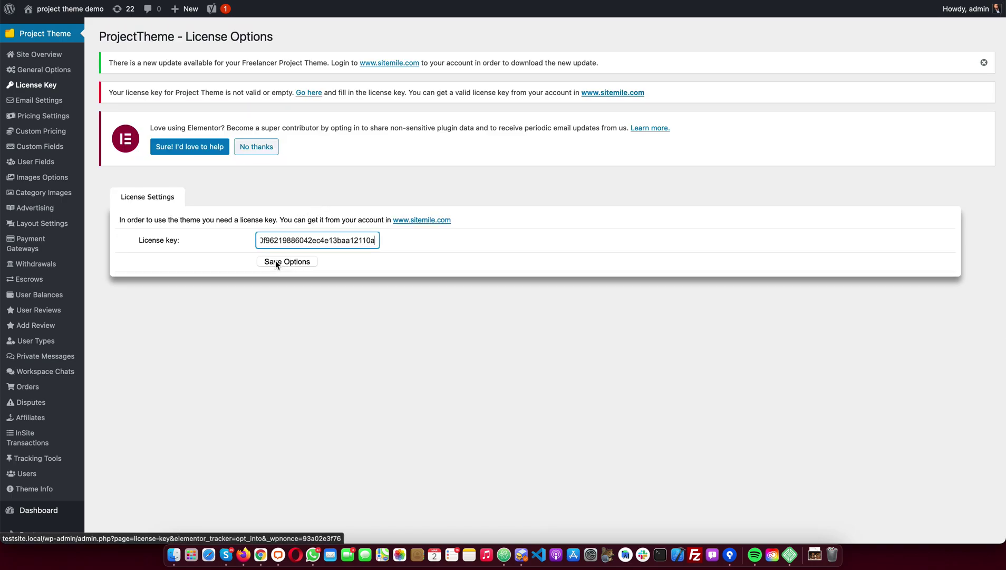
pyautogui.click(276, 261)
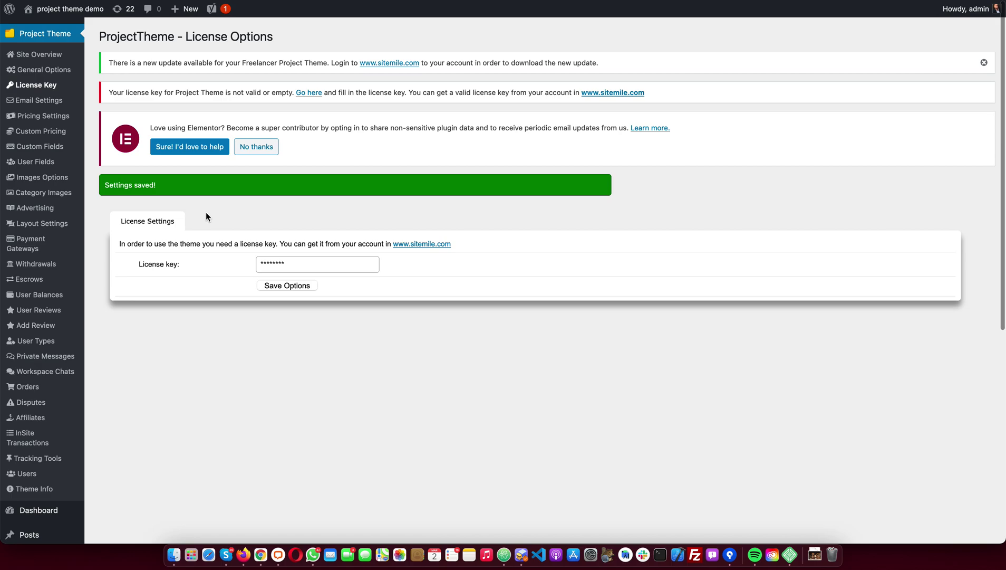
pyautogui.click(74, 12)
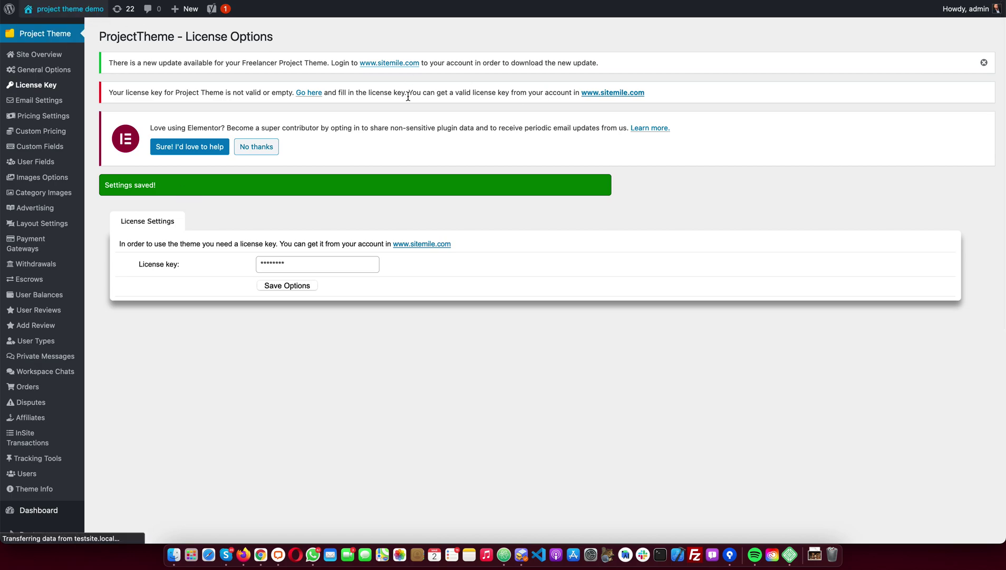
pyautogui.scroll(-20, 224, 119)
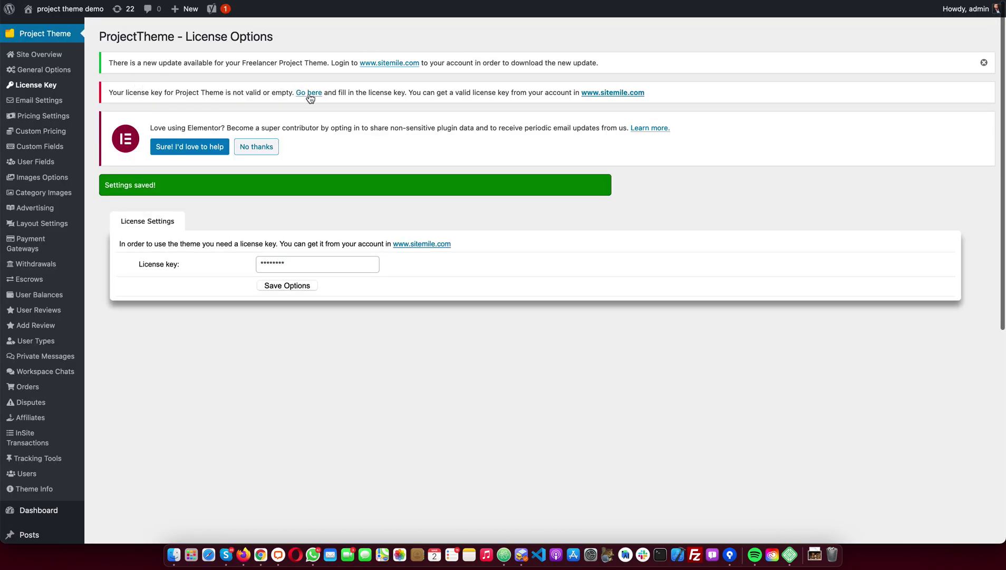
pyautogui.scroll(-2, 310, 98)
pyautogui.scroll(2, 310, 98)
pyautogui.moveTo(598, 64); pyautogui.dragTo(108, 64)
pyautogui.click(136, 62)
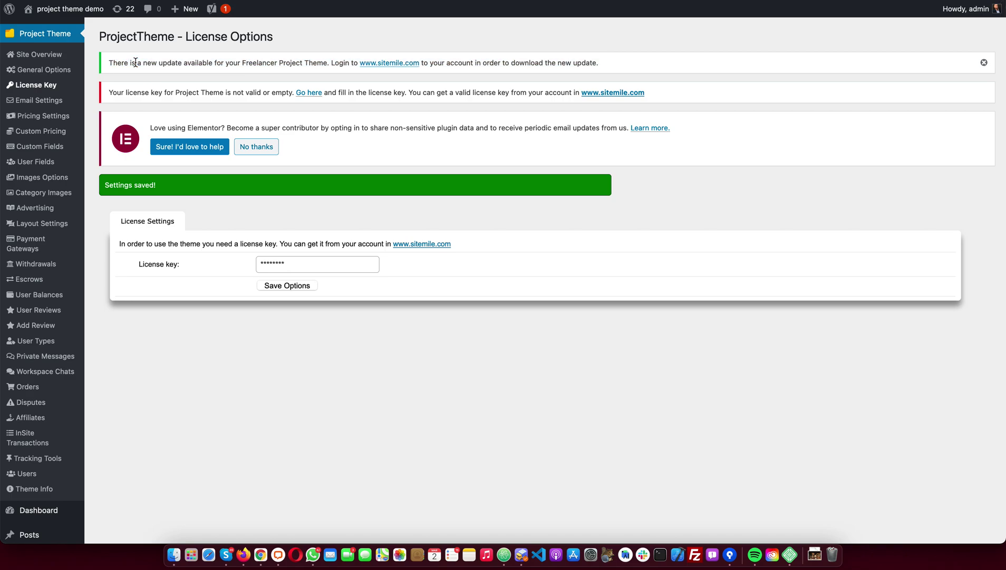
# Go to Appearance > Themes from the admin sidebar
pyautogui.scroll(-6, 147, 266)
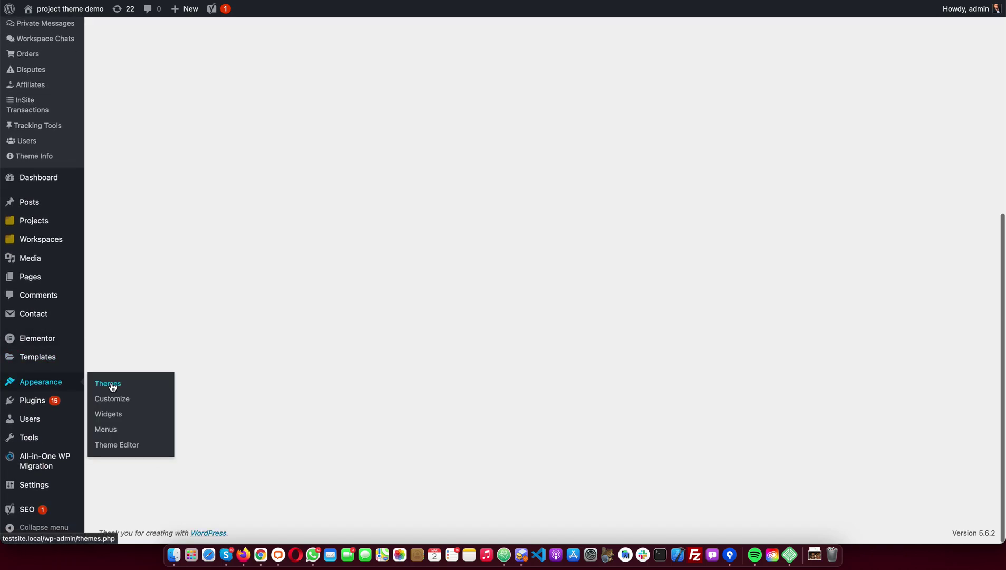
pyautogui.click(108, 384)
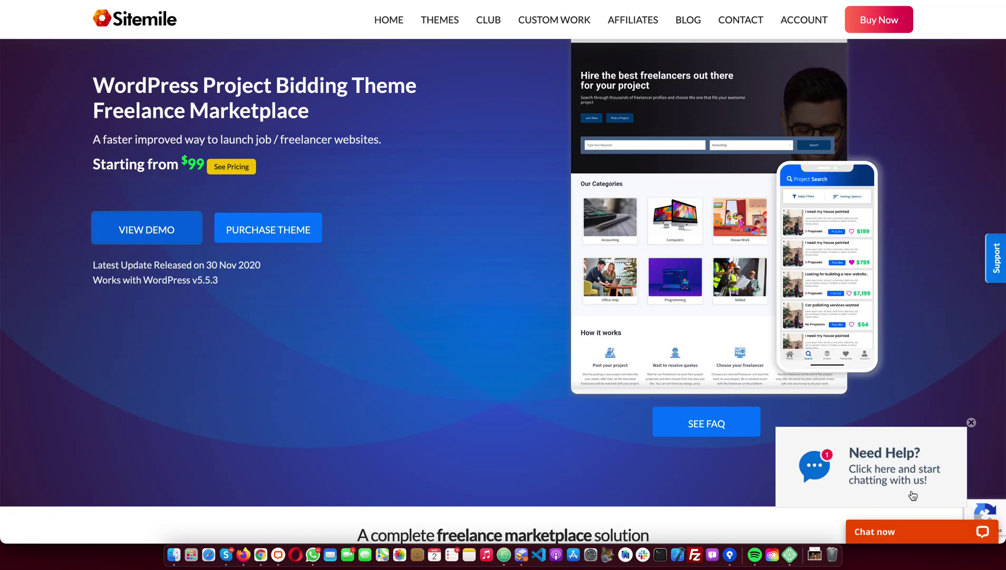
pyautogui.click(910, 525)
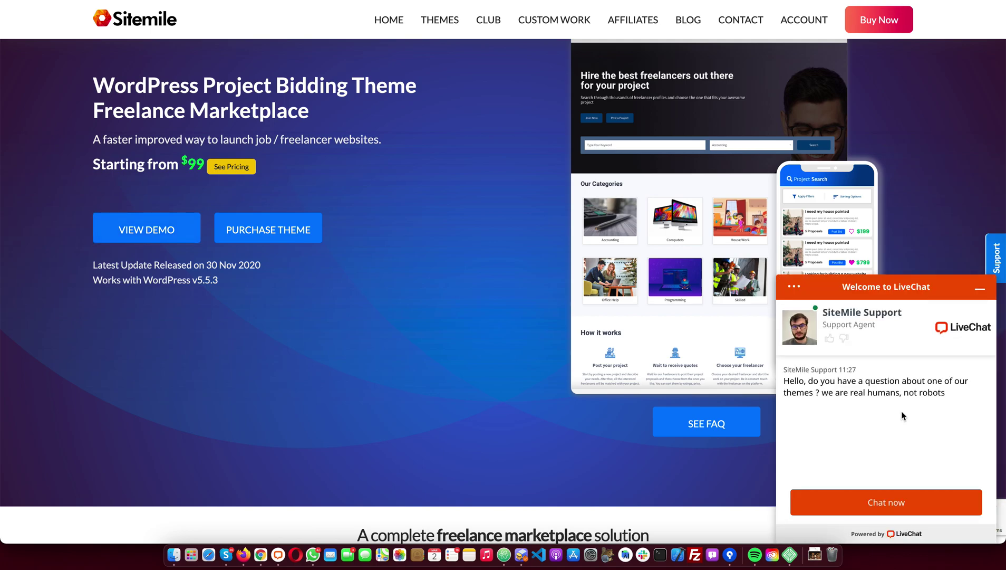
pyautogui.click(980, 293)
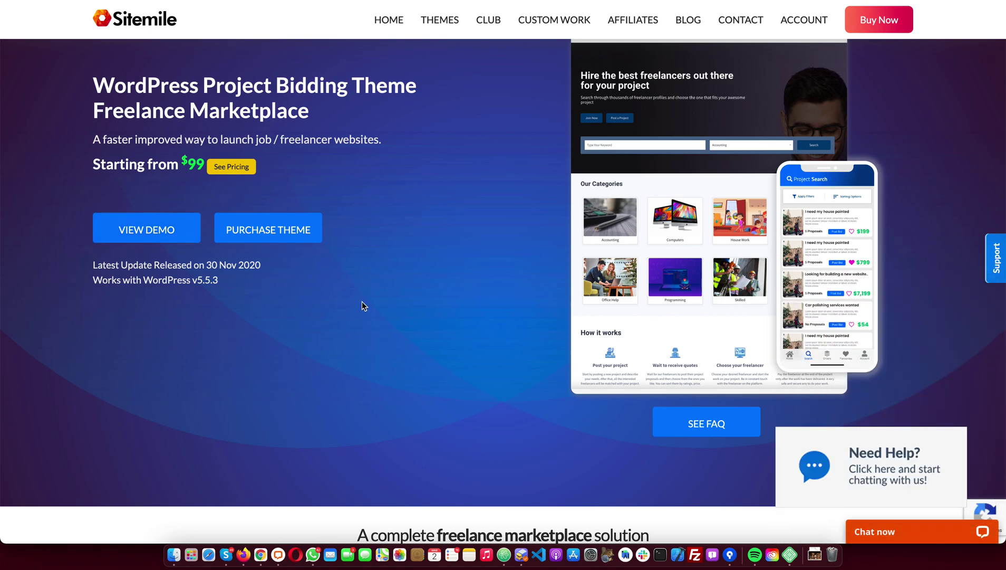
pyautogui.scroll(3, 360, 303)
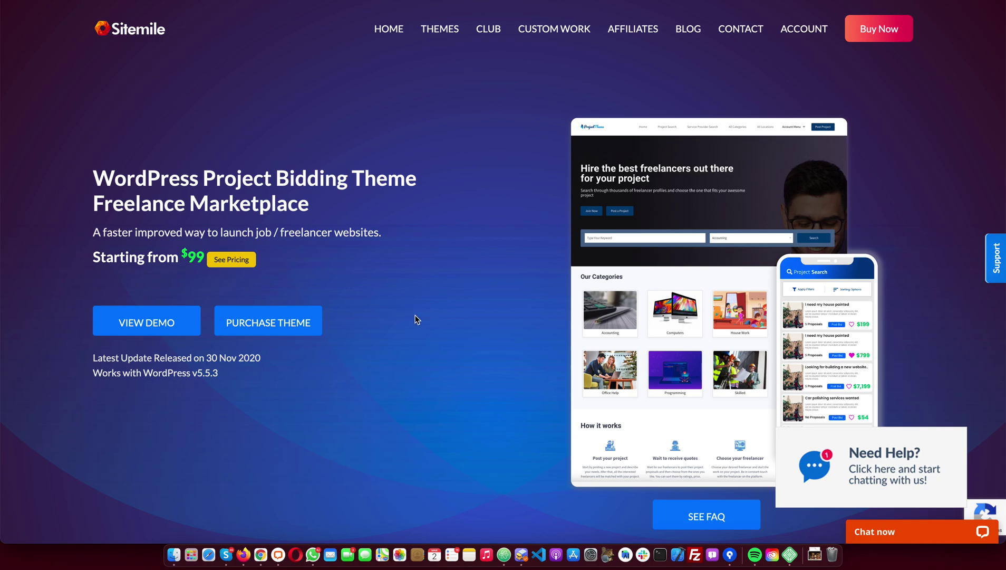